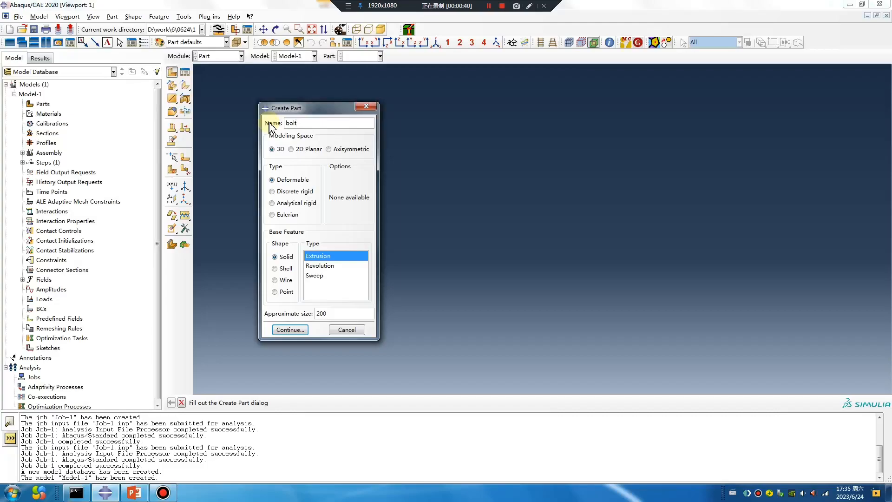
# - Start a 3D deformable solid revolution part named bolt and sketch its closed flanged half-profile, about 30 high, with radii about 10 and 5
pyautogui.click(320, 266)
pyautogui.click(290, 330)
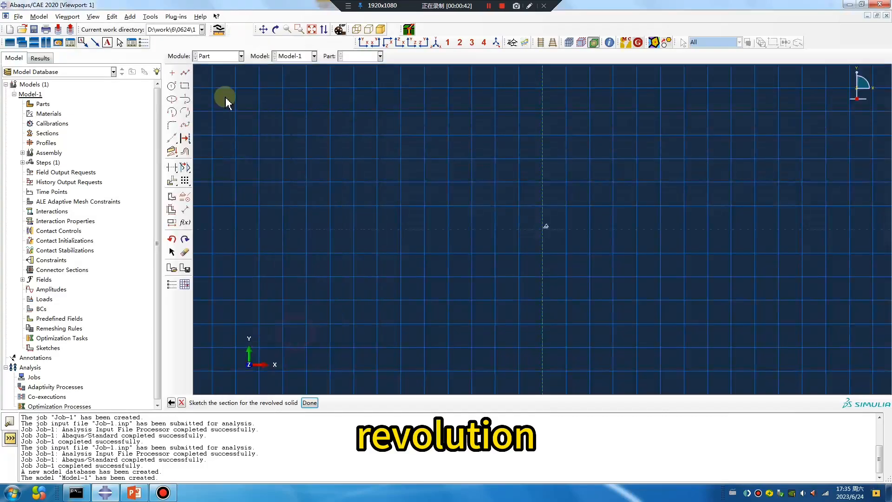
pyautogui.click(544, 159)
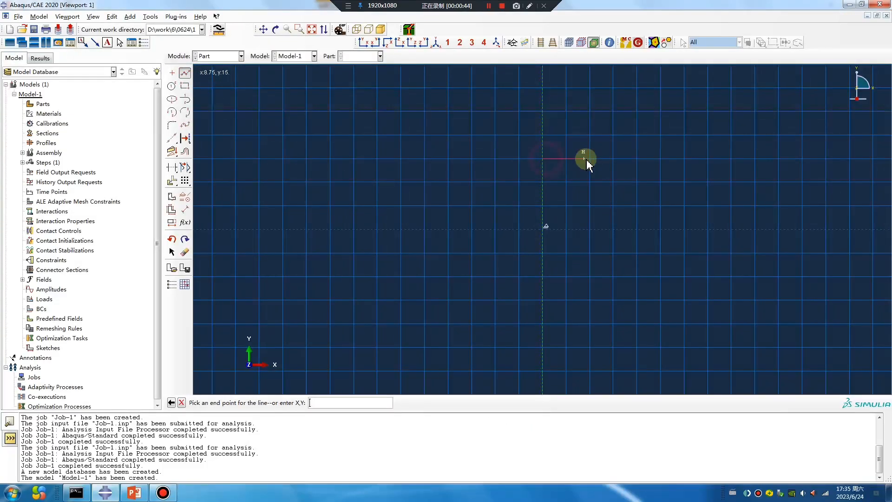
pyautogui.click(589, 158)
pyautogui.click(590, 182)
pyautogui.click(566, 182)
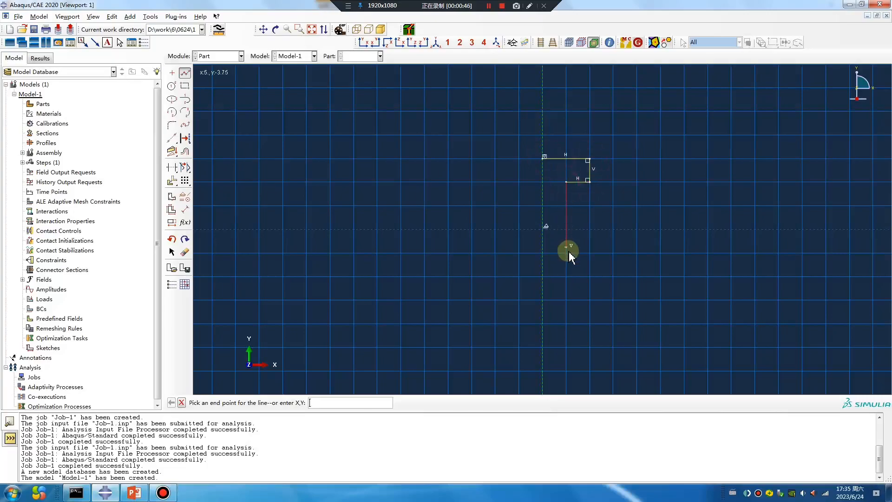
pyautogui.click(566, 276)
pyautogui.click(589, 277)
pyautogui.click(589, 300)
pyautogui.click(540, 162)
# - Finish the section sketch and revolve it through 360 degrees into a solid
pyautogui.middleClick(443, 251)
pyautogui.middleClick(442, 251)
pyautogui.scroll(1, 442, 251)
pyautogui.middleClick(442, 251)
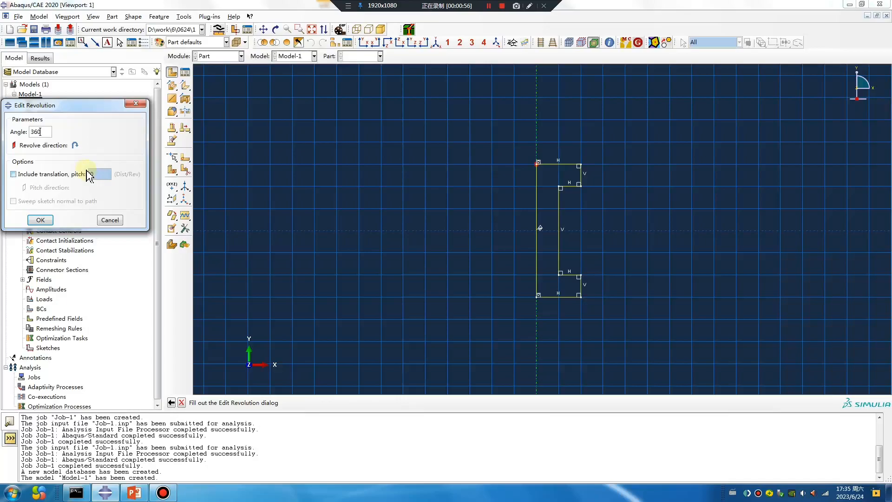
pyautogui.press('Return')
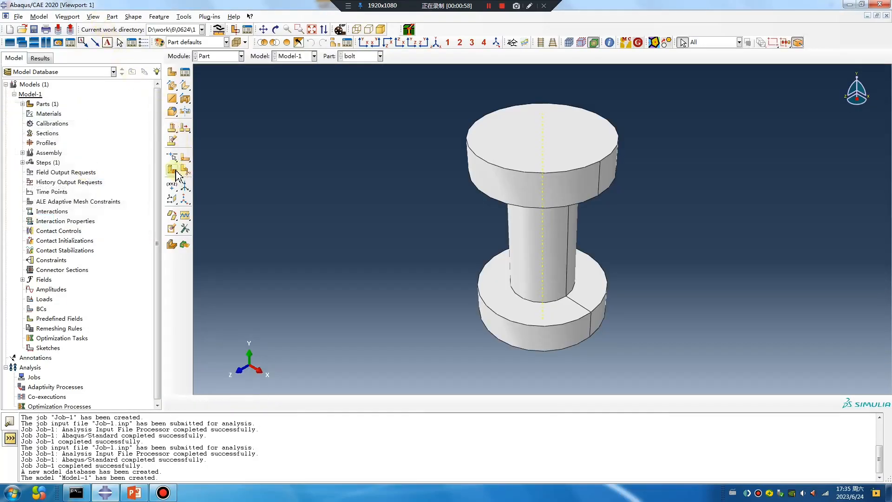
# - Partition the bolt cell at the midpoint of the shank edge with a plane normal to that edge
pyautogui.click(172, 170)
pyautogui.click(323, 402)
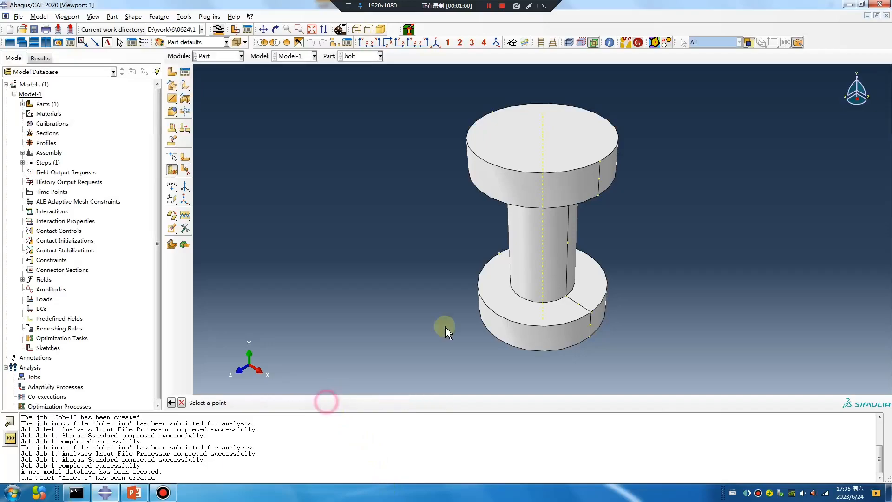
pyautogui.click(568, 242)
pyautogui.click(568, 239)
pyautogui.middleClick(506, 269)
# - Create the isotropic elastic material Material-1 with a Young's modulus of 2e5 and a Poisson's ratio of 0.3
pyautogui.click(209, 57)
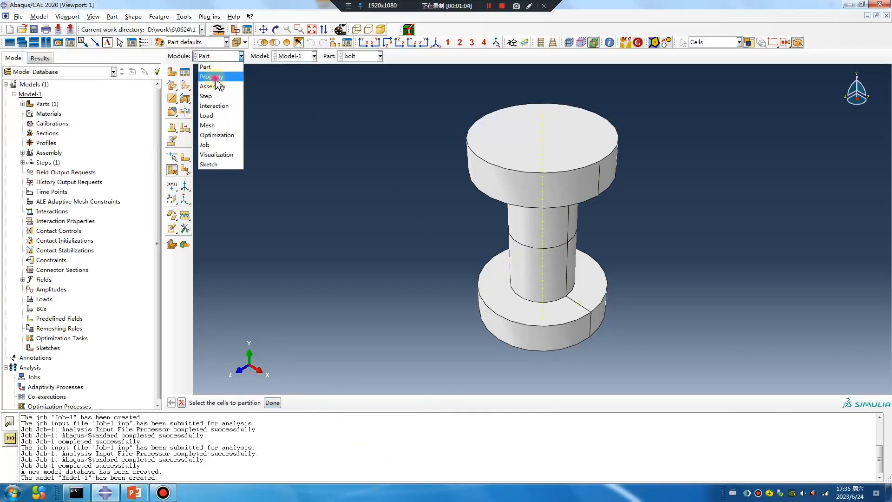
pyautogui.click(212, 76)
pyautogui.click(172, 73)
pyautogui.click(256, 242)
pyautogui.moveTo(260, 254)
pyautogui.click(386, 253)
pyautogui.click(249, 377)
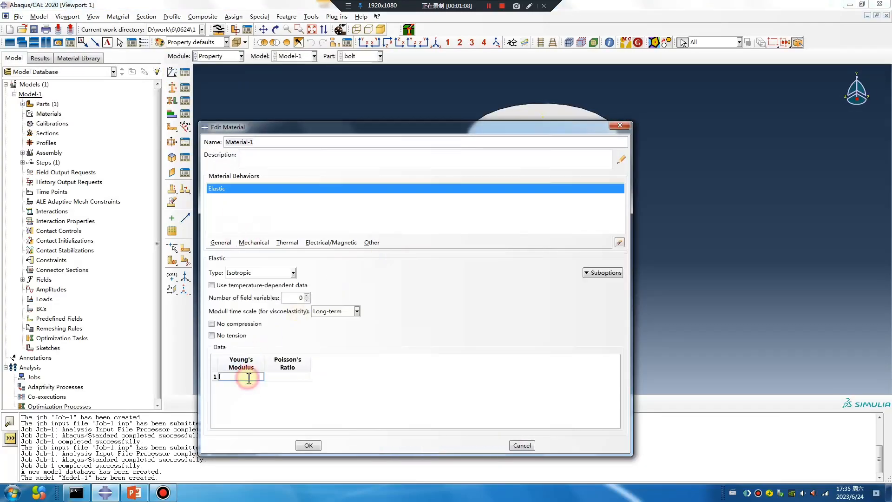
pyautogui.click(284, 378)
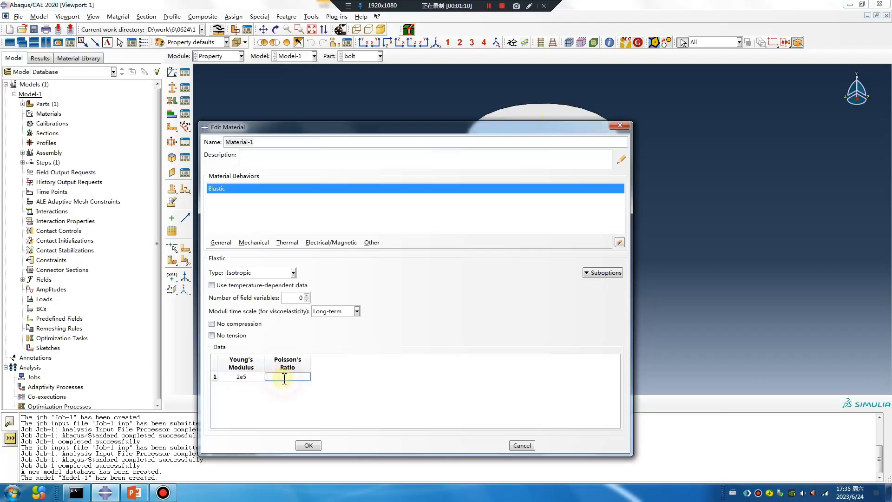
pyautogui.click(307, 450)
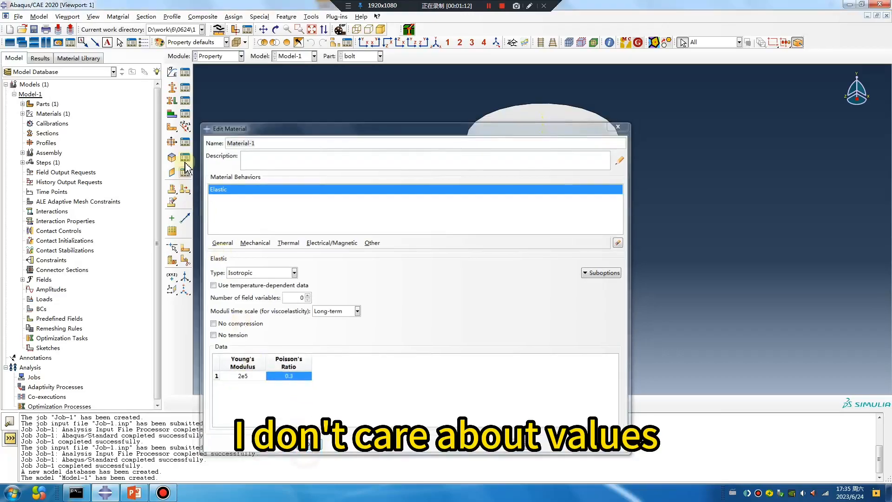
# - Create the homogeneous solid section Section-1 with Material-1 and assign it to the whole bolt
pyautogui.click(172, 88)
pyautogui.click(263, 275)
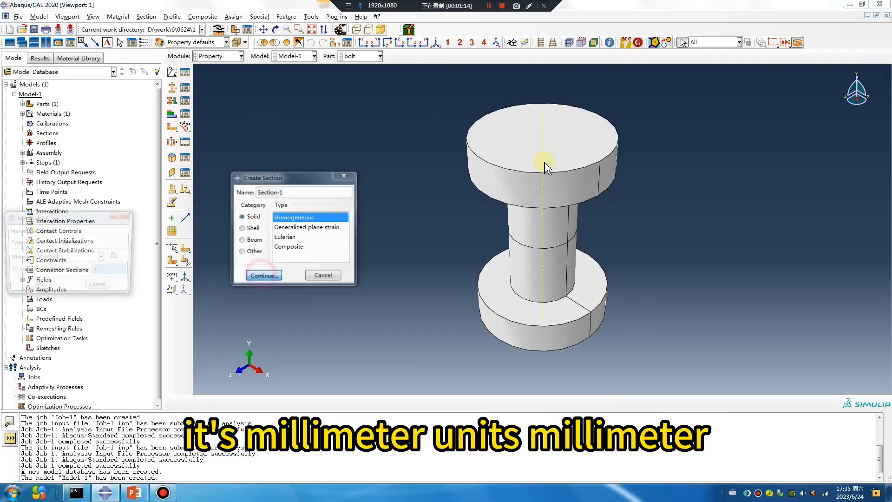
pyautogui.click(37, 287)
pyautogui.click(172, 101)
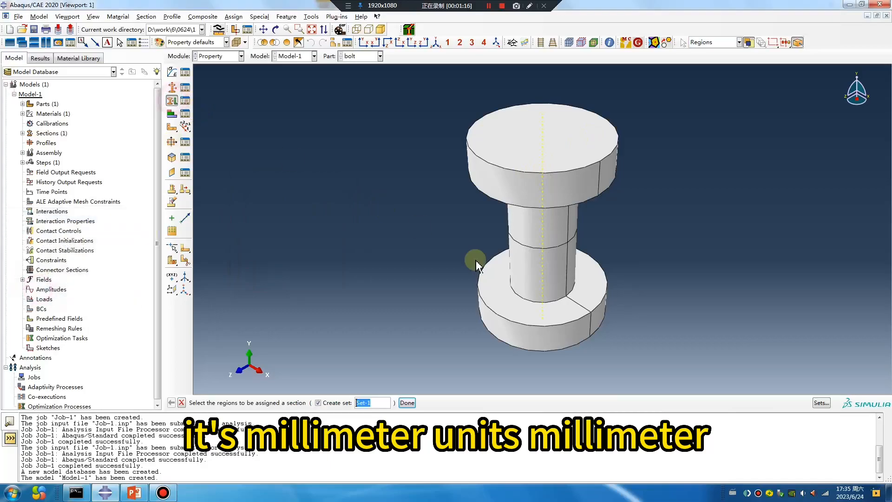
pyautogui.click(561, 256)
pyautogui.middleClick(399, 261)
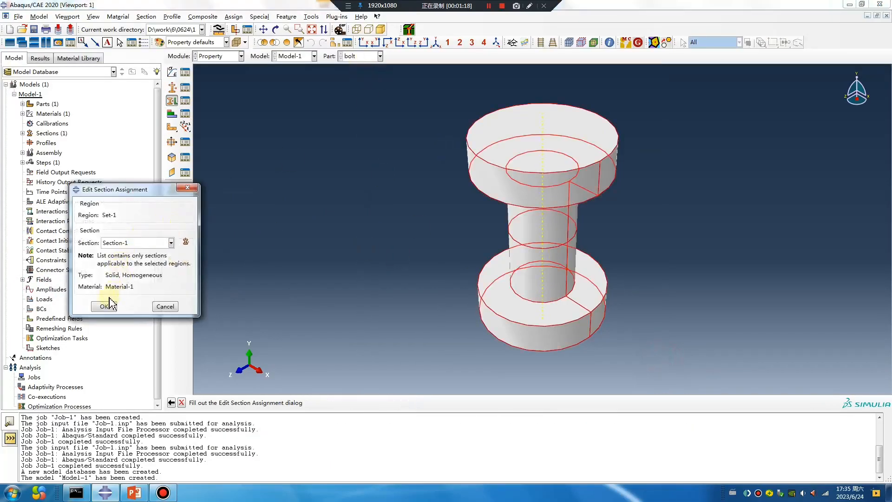
pyautogui.click(109, 307)
# - Add a dependent instance of the bolt part to the assembly
pyautogui.click(226, 56)
pyautogui.click(212, 86)
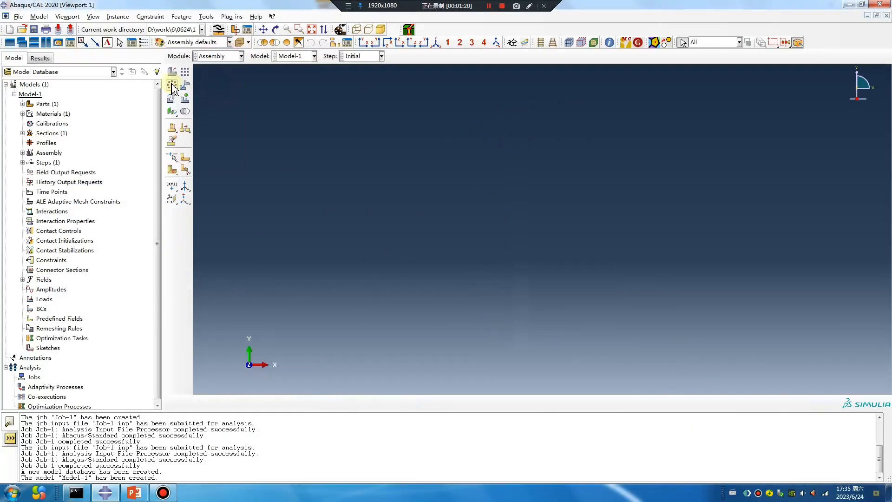
pyautogui.click(172, 71)
pyautogui.click(645, 417)
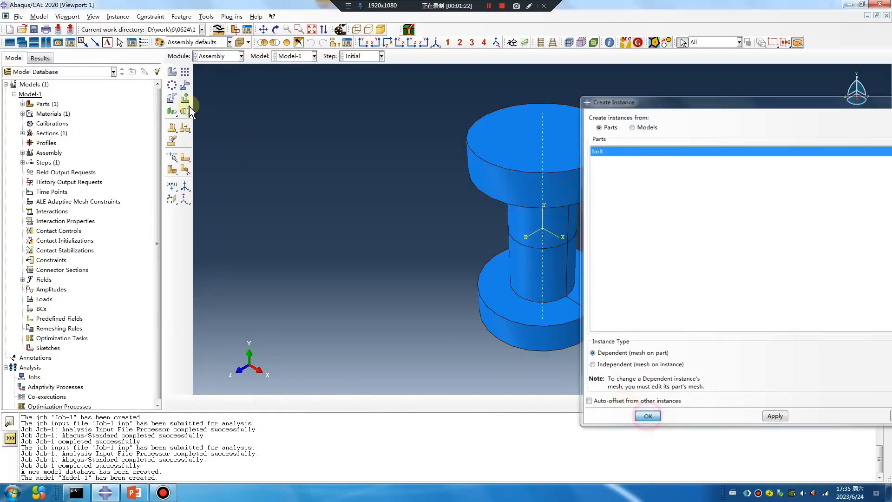
pyautogui.click(173, 86)
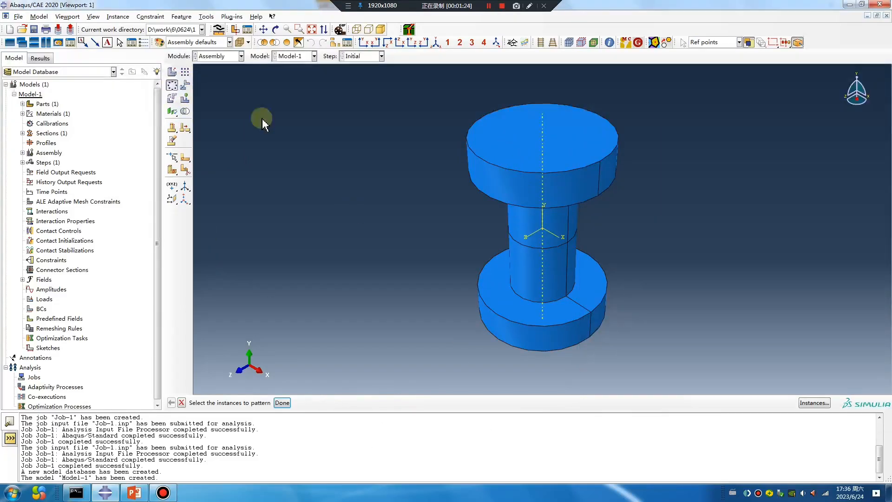
pyautogui.click(570, 166)
pyautogui.middleClick(361, 249)
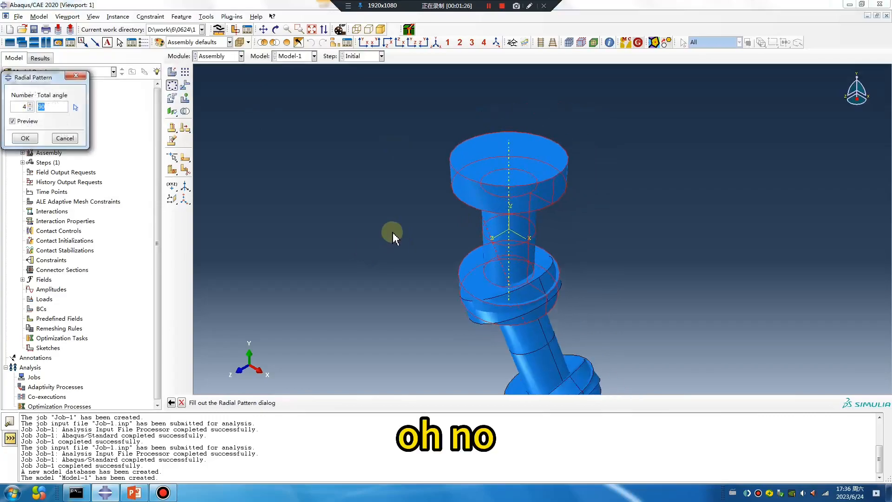
pyautogui.click(473, 183)
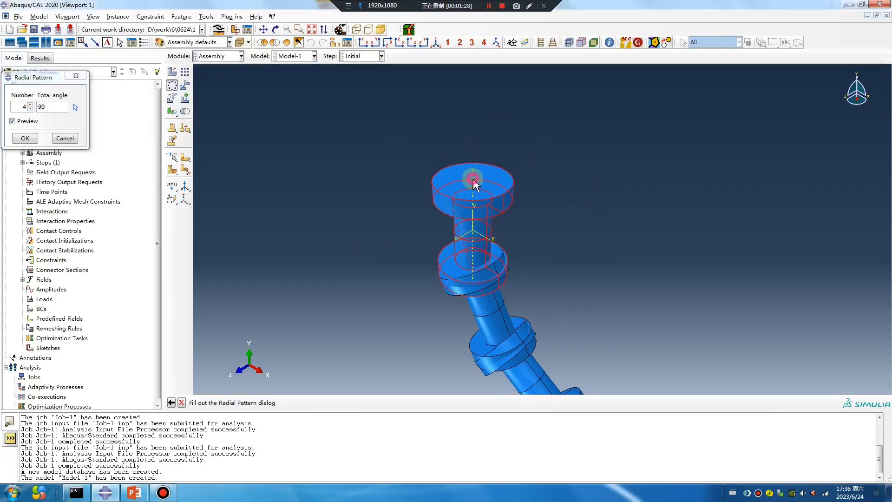
pyautogui.click(75, 108)
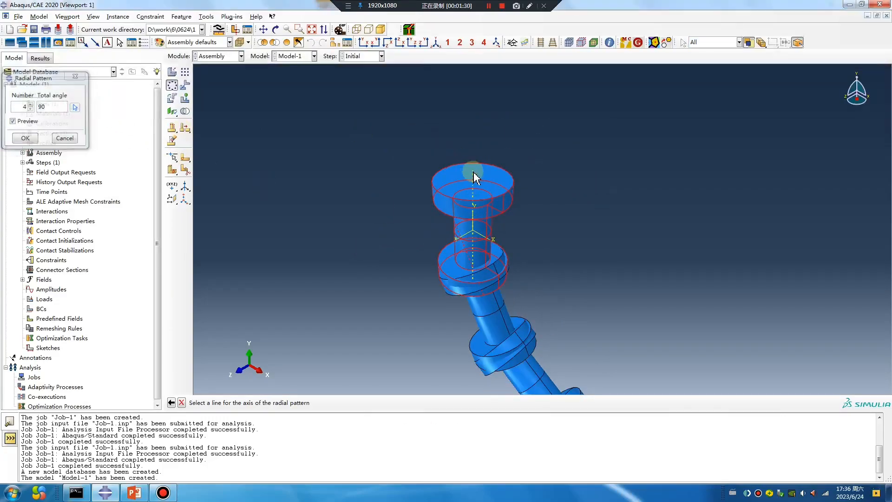
pyautogui.click(461, 238)
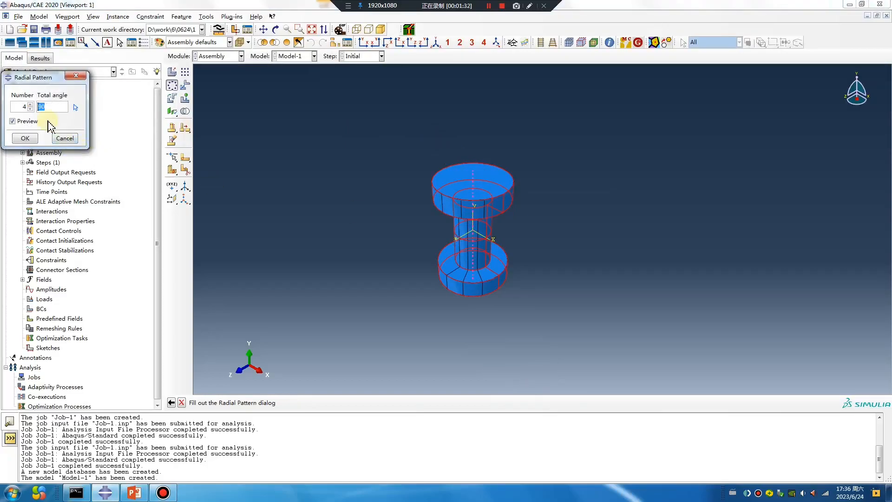
pyautogui.write('360')
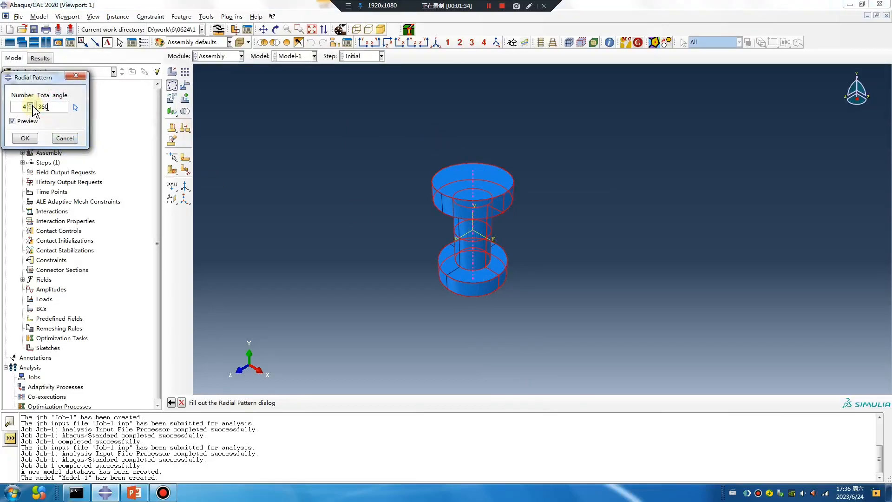
pyautogui.click(76, 76)
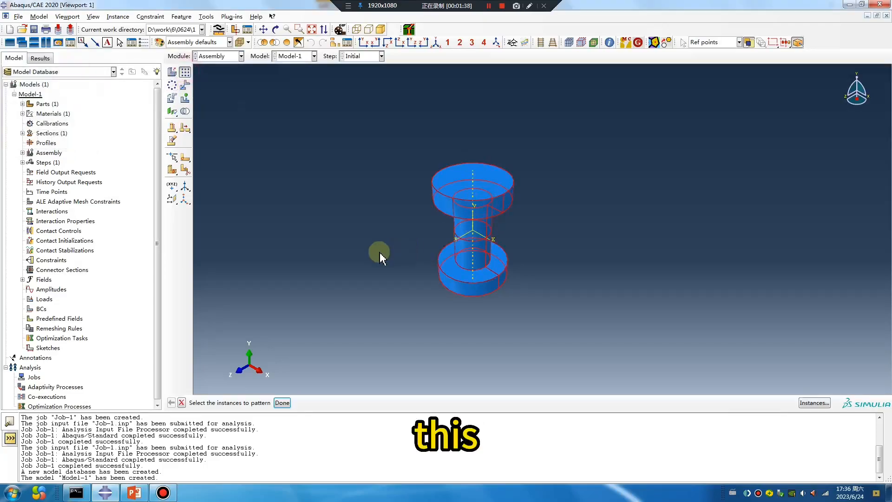
pyautogui.middleClick(372, 254)
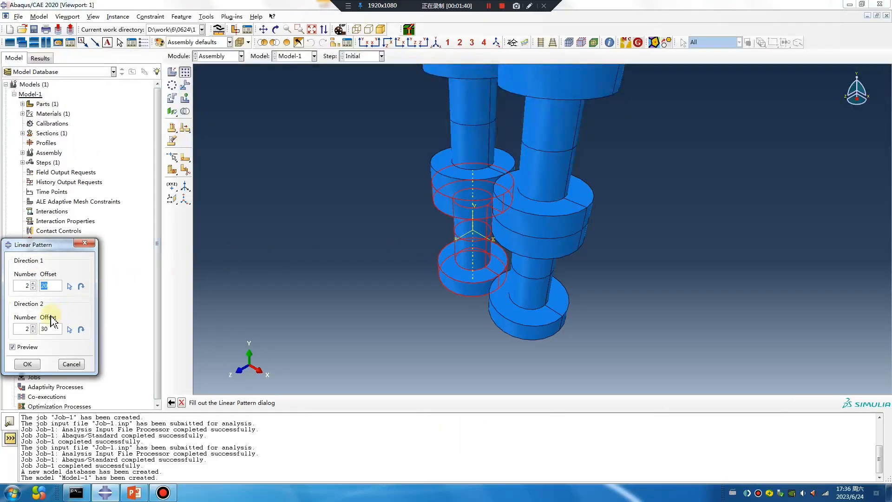
pyautogui.click(70, 289)
pyautogui.click(186, 71)
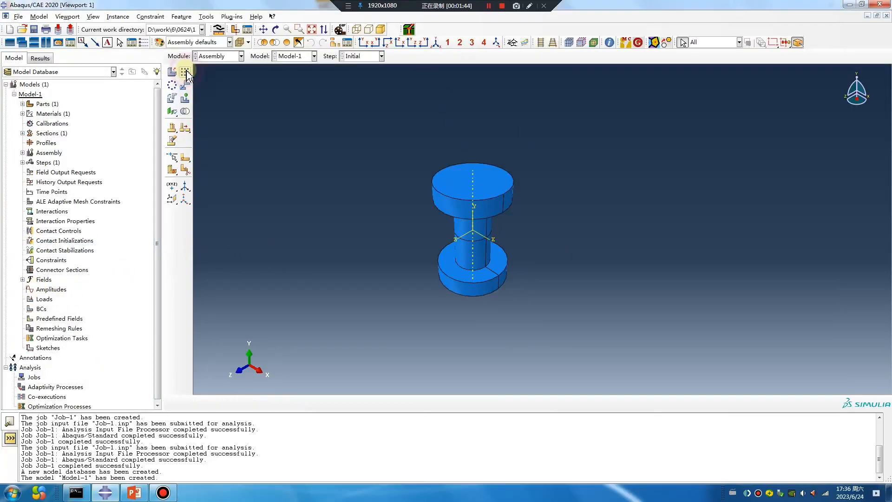
# - Translate the bolt instance by the vector 0, 0, 50 from the global origin and accept its new position
pyautogui.scroll(4, 456, 259)
pyautogui.keyDown('ctrl'); pyautogui.keyDown('alt'); pyautogui.moveTo(560, 259); pyautogui.dragTo(515, 294); pyautogui.keyUp('alt'); pyautogui.keyUp('ctrl')
pyautogui.keyDown('ctrl'); pyautogui.keyDown('alt'); pyautogui.moveTo(566, 204); pyautogui.dragTo(525, 218); pyautogui.keyUp('alt'); pyautogui.keyUp('ctrl')
pyautogui.click(185, 85)
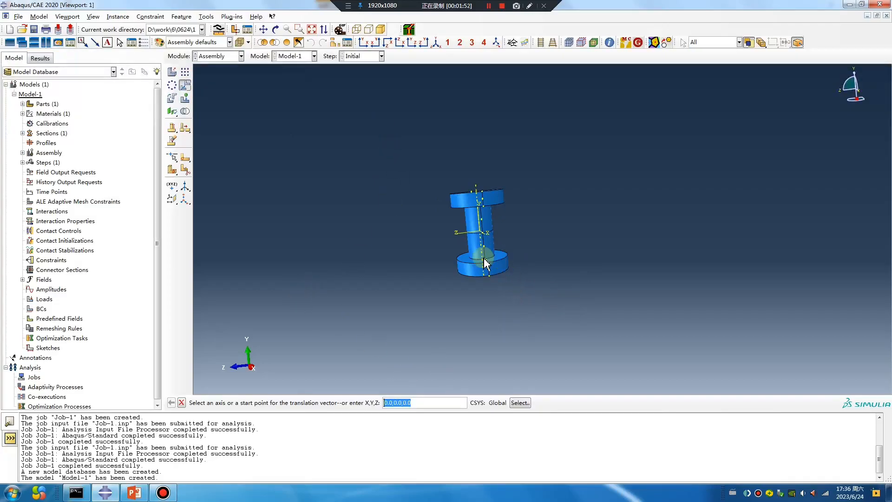
pyautogui.click(186, 87)
pyautogui.click(186, 86)
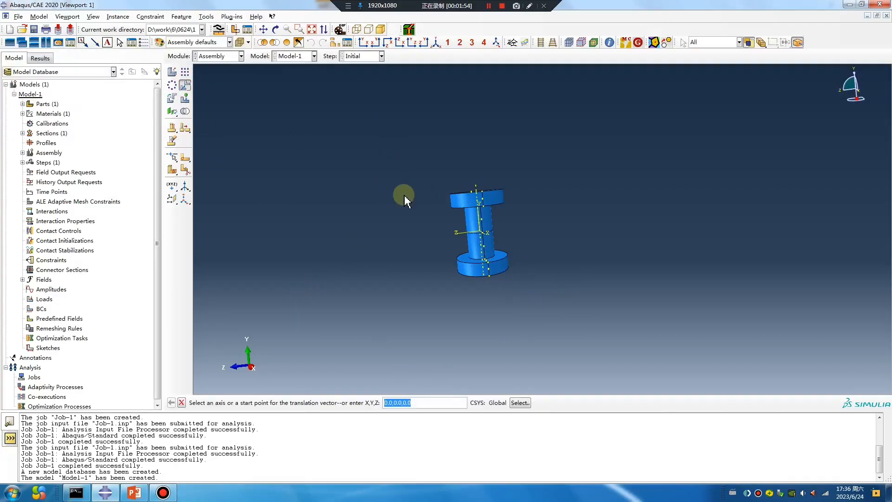
pyautogui.keyDown('ctrl'); pyautogui.keyDown('alt'); pyautogui.moveTo(537, 222); pyautogui.dragTo(530, 278); pyautogui.keyUp('alt'); pyautogui.keyUp('ctrl')
pyautogui.scroll(-4, 493, 275)
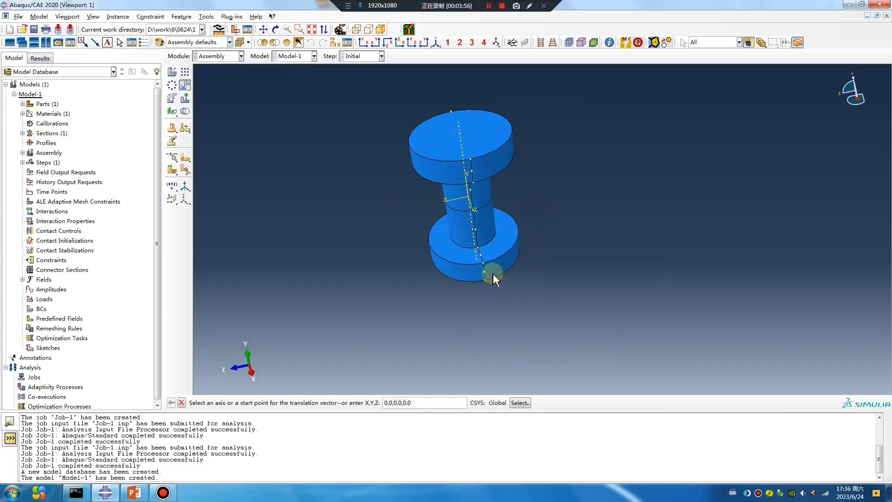
pyautogui.scroll(-2, 493, 274)
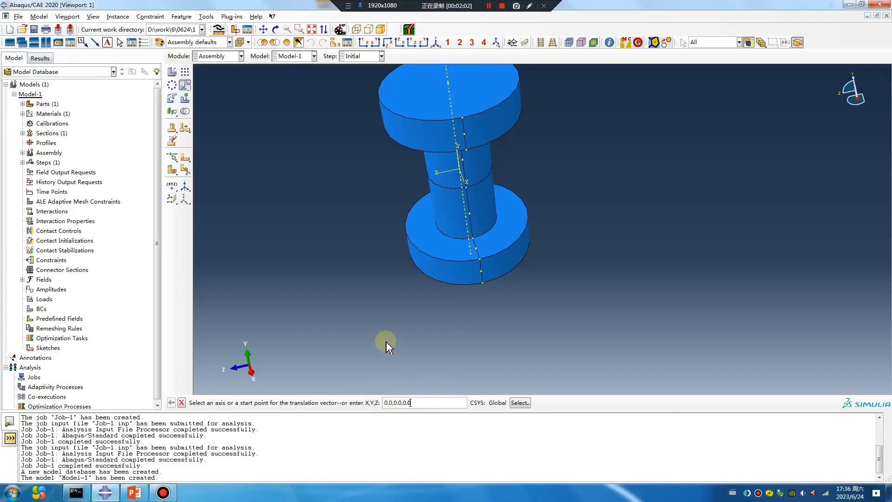
pyautogui.press('Return')
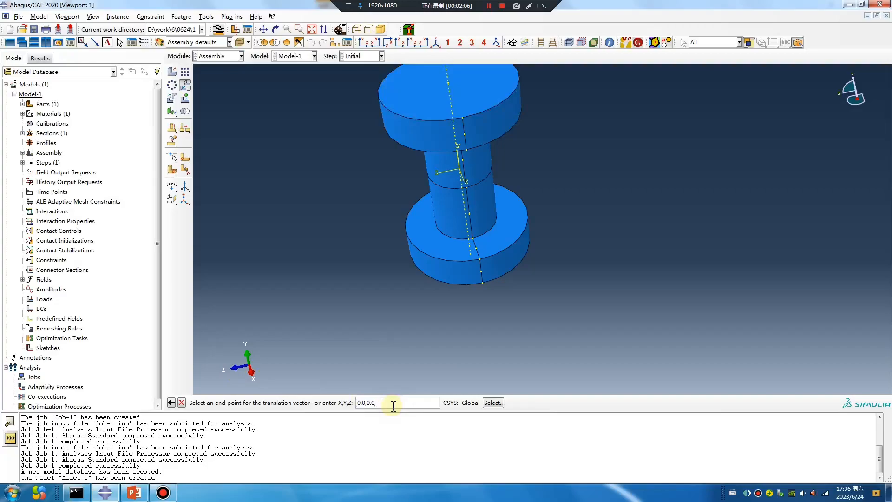
pyautogui.press('Return')
pyautogui.scroll(-3, 638, 251)
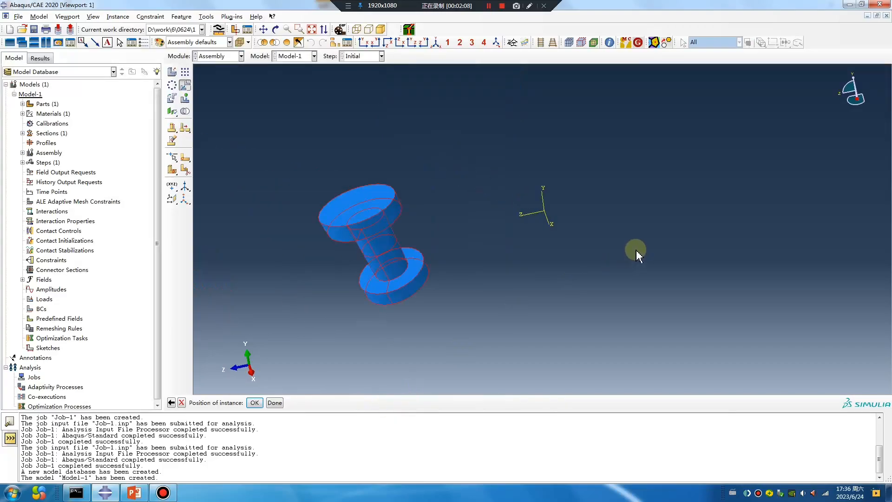
pyautogui.click(257, 402)
# - Pattern the bolt instance radially about the global Y axis with 4 instances over a total angle of 360 degrees
pyautogui.scroll(-1, 438, 334)
pyautogui.keyDown('ctrl'); pyautogui.keyDown('alt'); pyautogui.moveTo(597, 202); pyautogui.dragTo(613, 236); pyautogui.keyUp('alt'); pyautogui.keyUp('ctrl')
pyautogui.keyDown('ctrl'); pyautogui.keyDown('alt'); pyautogui.moveTo(572, 191); pyautogui.dragTo(581, 145); pyautogui.keyUp('alt'); pyautogui.keyUp('ctrl')
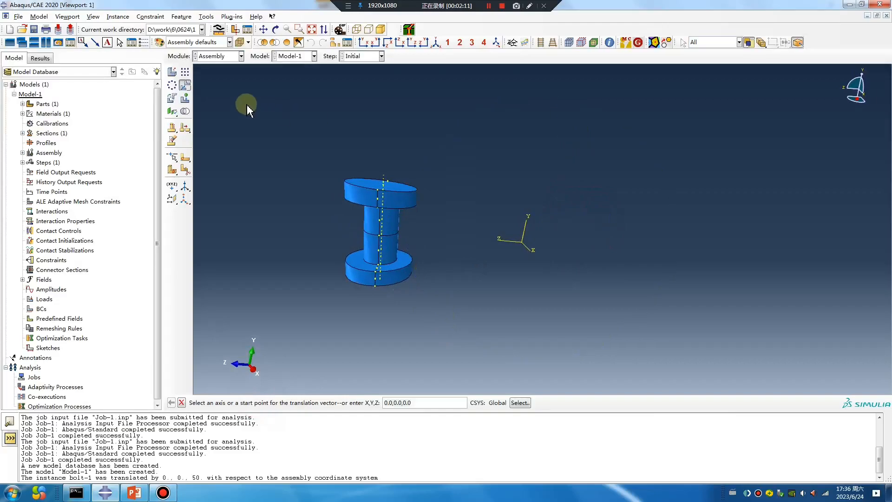
pyautogui.click(172, 86)
pyautogui.click(398, 232)
pyautogui.middleClick(377, 322)
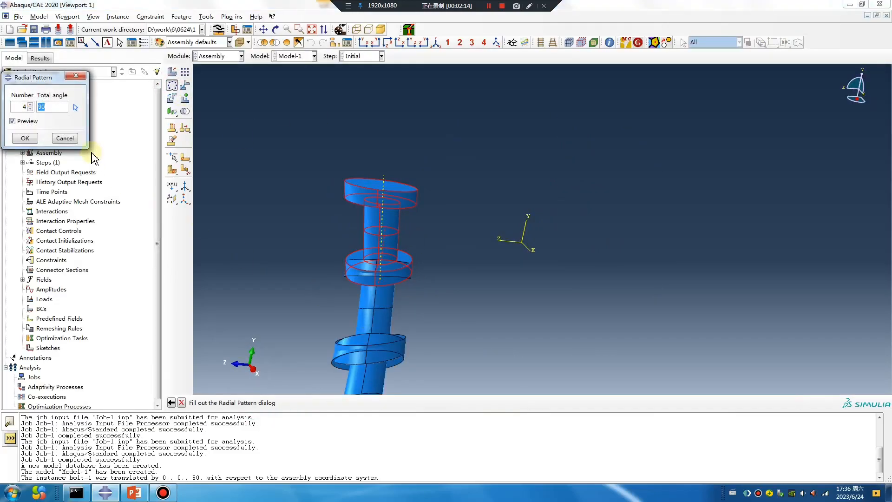
pyautogui.click(76, 108)
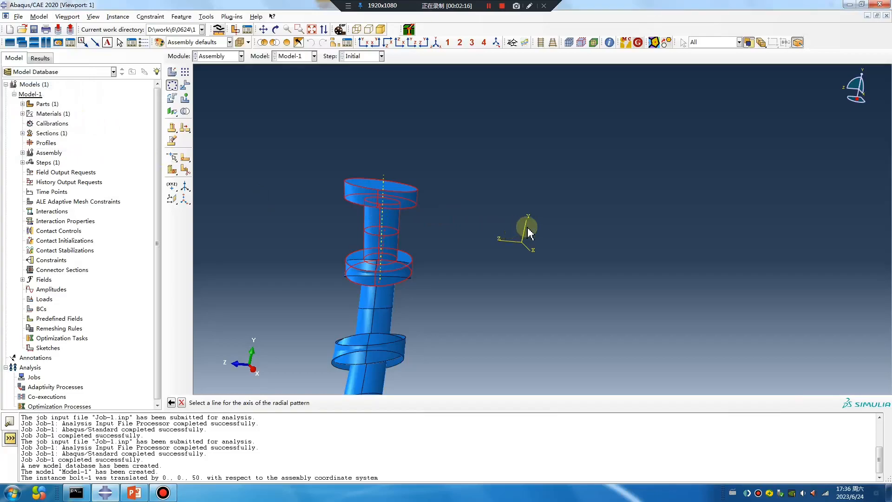
pyautogui.click(527, 227)
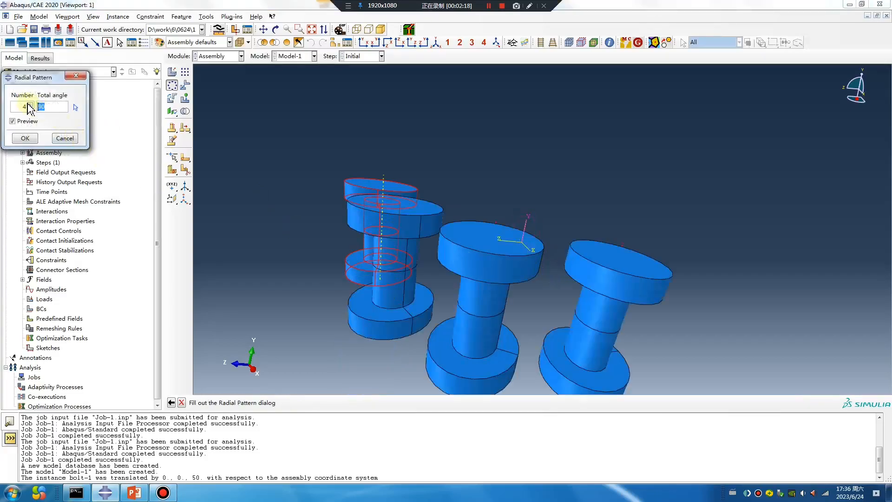
pyautogui.write('360')
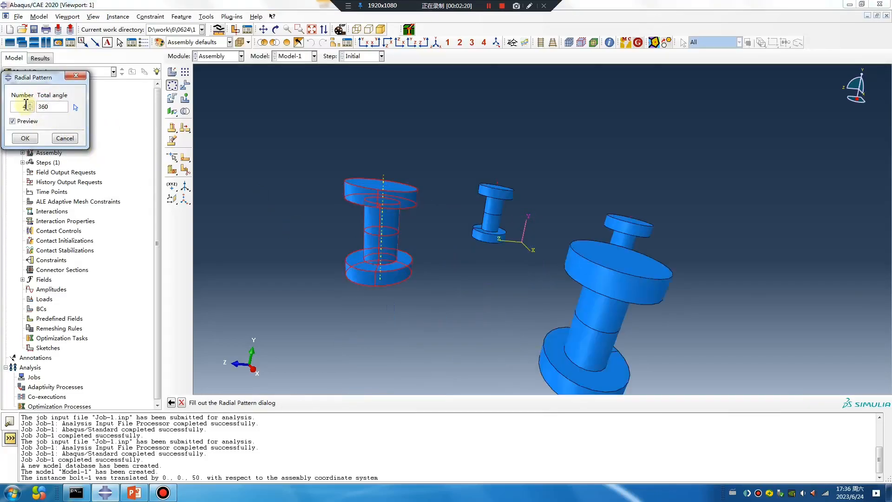
pyautogui.click(25, 139)
# - Create the Static, General analysis step Step-1 after the Initial step with the default settings
pyautogui.click(219, 55)
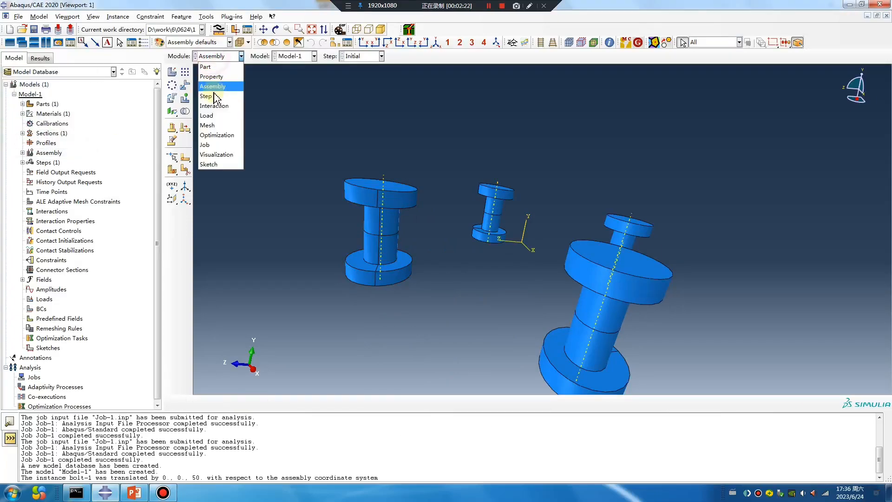
pyautogui.click(211, 96)
pyautogui.click(173, 73)
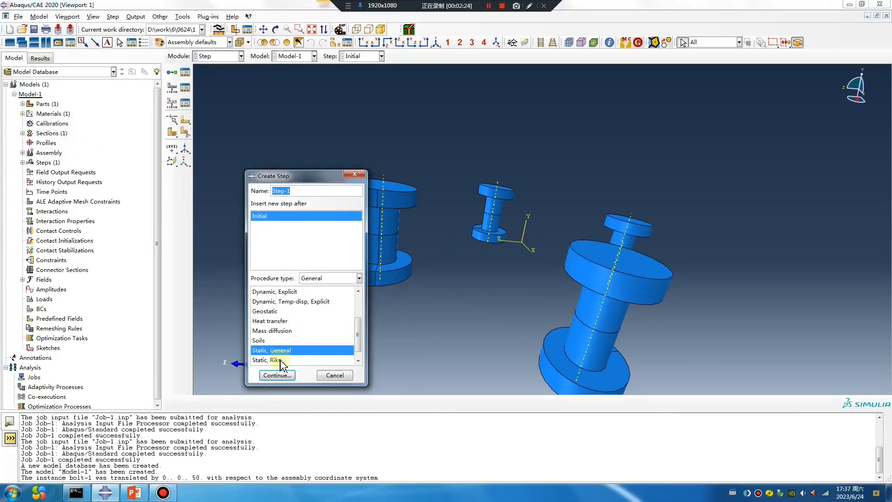
pyautogui.click(277, 376)
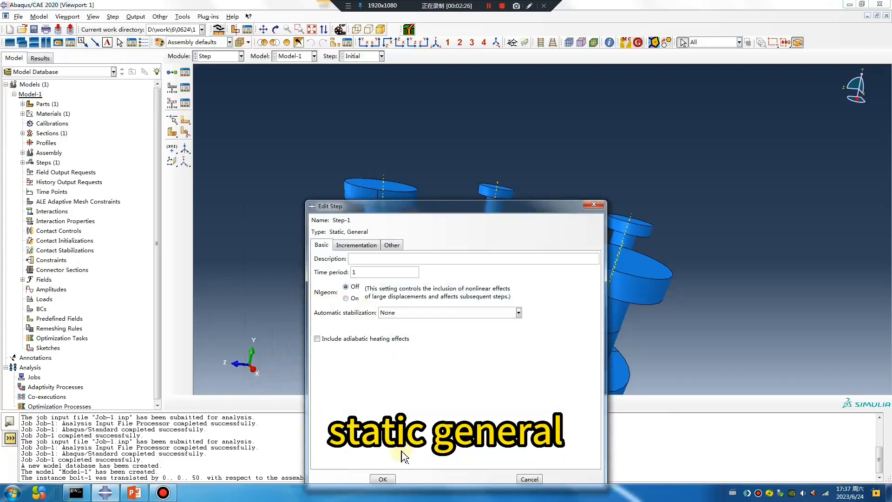
pyautogui.click(381, 479)
# - In the Mesh module, partition the bolt part's lower cell by extending the upper face of the bottom flange
pyautogui.click(218, 56)
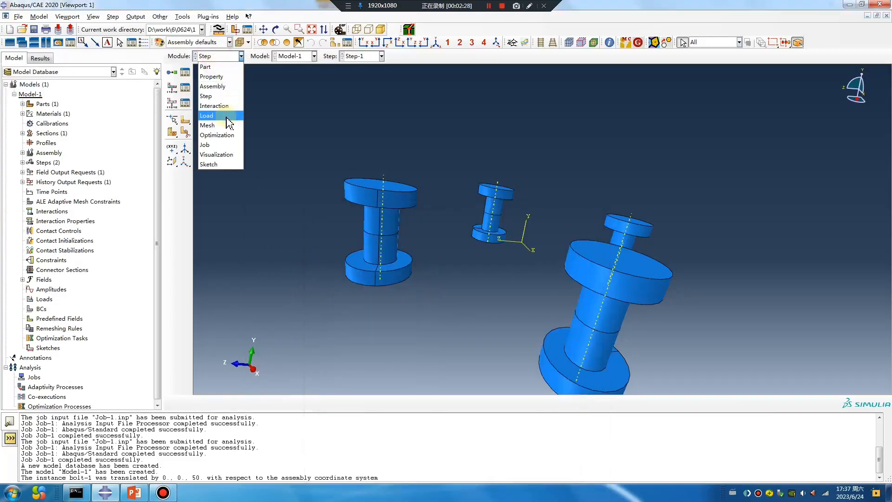
pyautogui.click(213, 126)
pyautogui.click(384, 56)
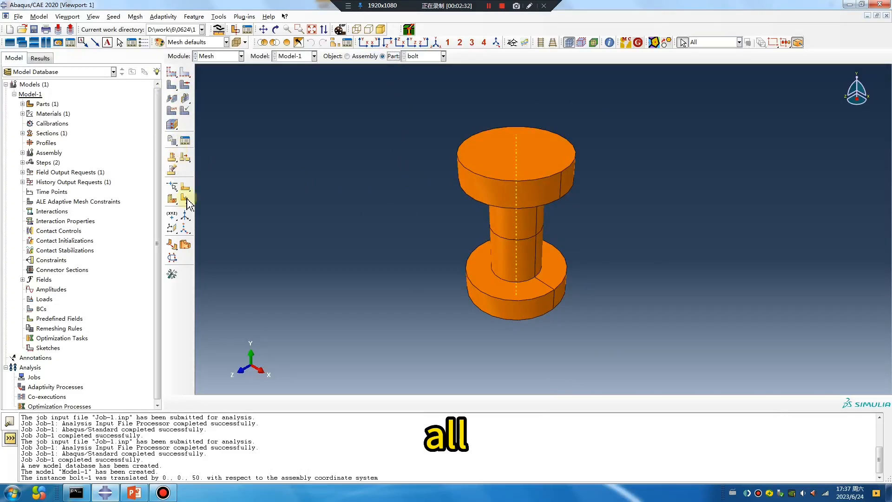
pyautogui.moveTo(173, 203); pyautogui.dragTo(213, 200)
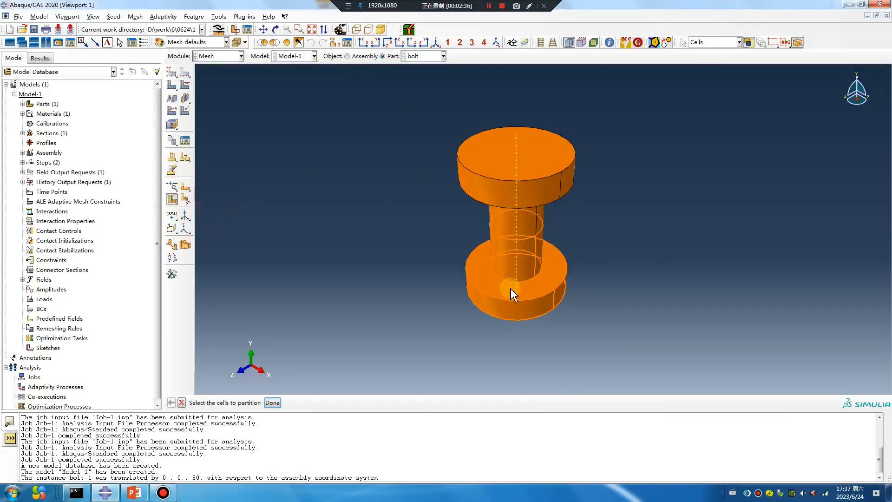
pyautogui.click(511, 288)
pyautogui.middleClick(431, 324)
pyautogui.click(488, 282)
pyautogui.middleClick(451, 315)
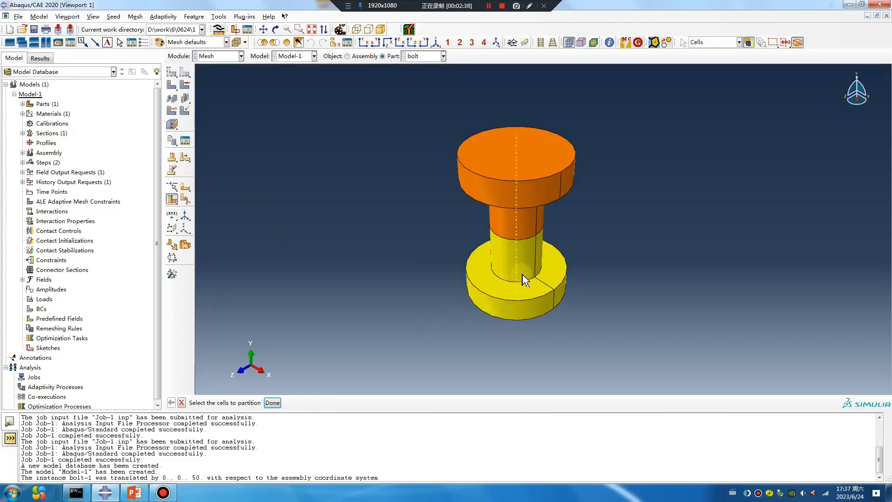
# - Partition the bolt's upper cell by extending the underside face of the head
pyautogui.keyDown('ctrl'); pyautogui.keyDown('alt'); pyautogui.moveTo(553, 270); pyautogui.dragTo(540, 136); pyautogui.keyUp('alt'); pyautogui.keyUp('ctrl')
pyautogui.moveTo(581, 205); pyautogui.dragTo(437, 118)
pyautogui.middleClick(439, 190)
pyautogui.click(495, 171)
pyautogui.middleClick(491, 187)
pyautogui.keyDown('ctrl'); pyautogui.keyDown('alt'); pyautogui.moveTo(434, 223); pyautogui.dragTo(548, 280); pyautogui.keyUp('alt'); pyautogui.keyUp('ctrl')
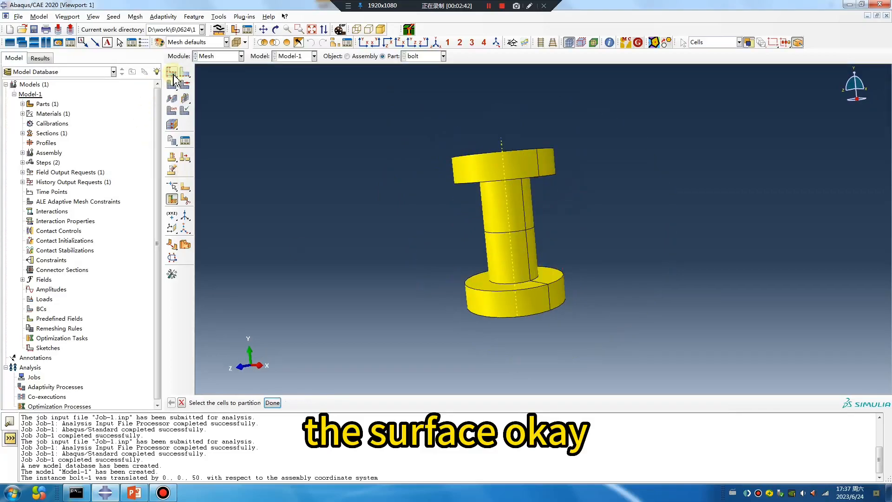
# - Assign mesh controls to all cells of the bolt part
pyautogui.click(185, 85)
pyautogui.moveTo(610, 335); pyautogui.dragTo(335, 219)
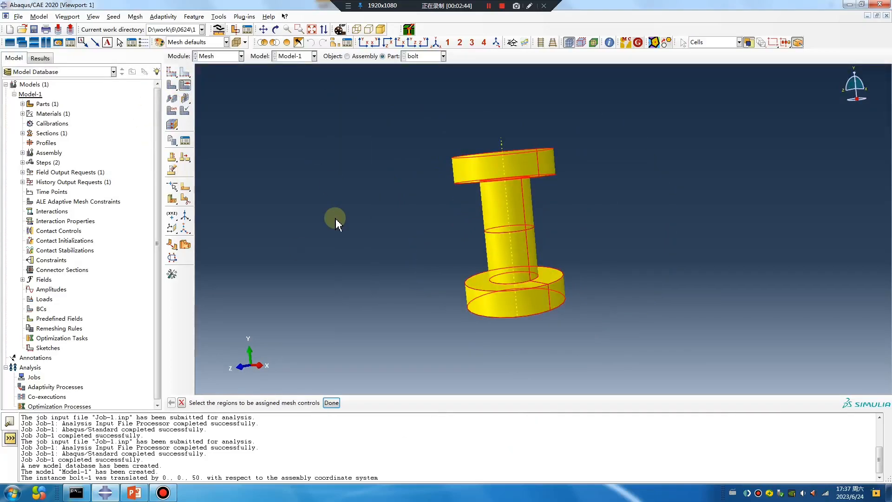
pyautogui.middleClick(334, 219)
pyautogui.click(143, 281)
# - Apply global seeds to the bolt part and generate its mesh
pyautogui.click(171, 71)
pyautogui.doubleClick(97, 283)
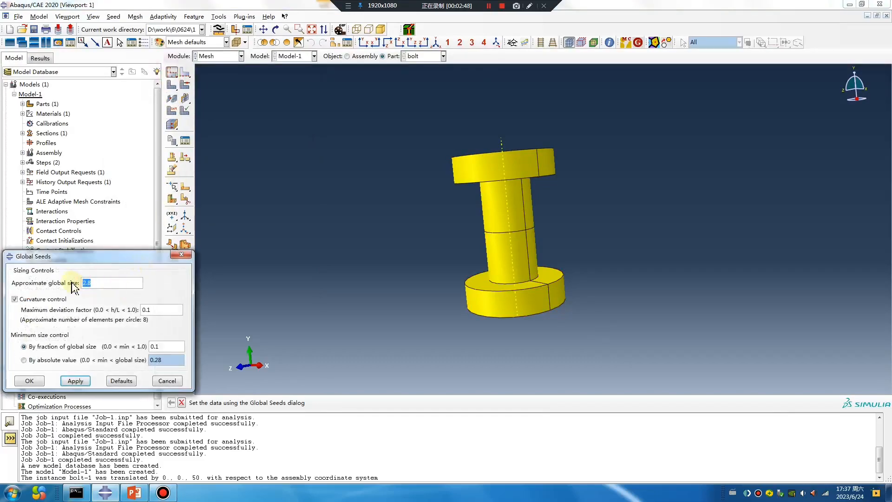
pyautogui.click(82, 382)
pyautogui.click(43, 382)
pyautogui.click(172, 85)
pyautogui.middleClick(352, 88)
# - Display the assembly and start the bolt load Load-1 in Step-1 using the Interior Surface method
pyautogui.click(349, 57)
pyautogui.keyDown('ctrl'); pyautogui.keyDown('alt'); pyautogui.moveTo(470, 156); pyautogui.dragTo(508, 150); pyautogui.keyUp('alt'); pyautogui.keyUp('ctrl')
pyautogui.moveTo(611, 203)
pyautogui.keyDown('ctrl'); pyautogui.keyDown('alt'); pyautogui.mouseDown()
pyautogui.moveTo(615, 171)
pyautogui.moveTo(599, 271)
pyautogui.moveTo(613, 195)
pyautogui.mouseUp(); pyautogui.keyUp('alt'); pyautogui.keyUp('ctrl')
pyautogui.click(213, 58)
pyautogui.click(221, 117)
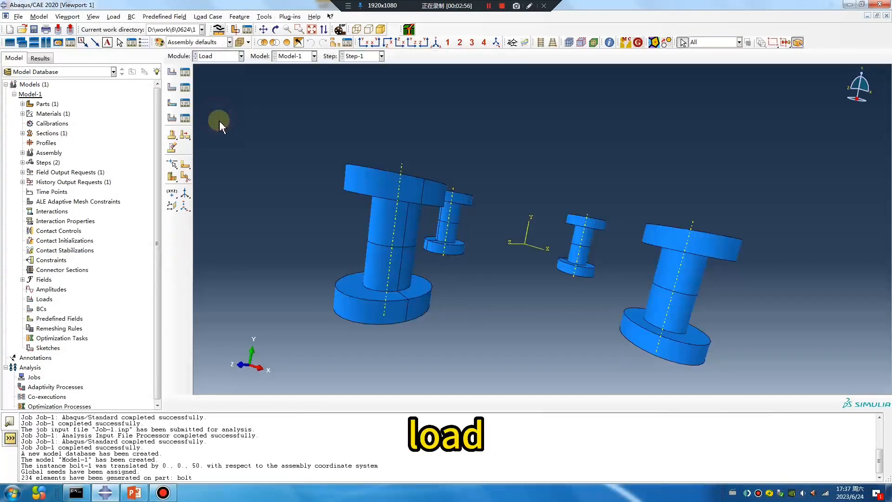
pyautogui.click(172, 72)
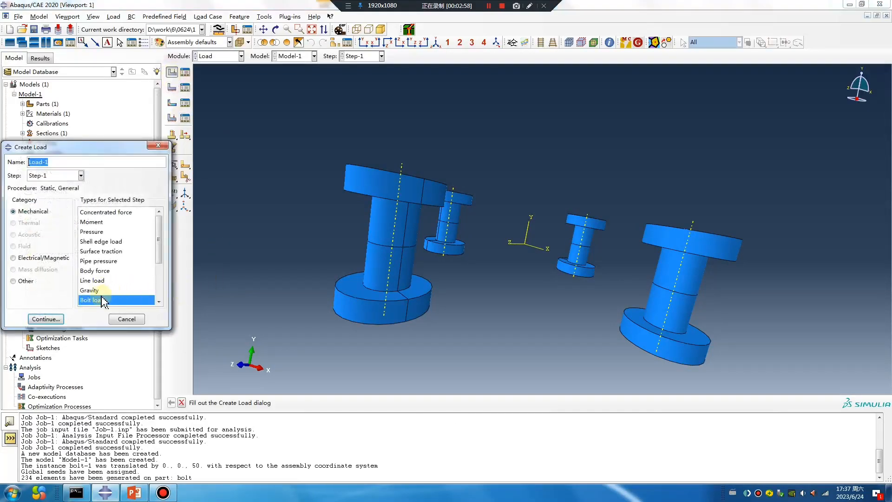
pyautogui.click(60, 320)
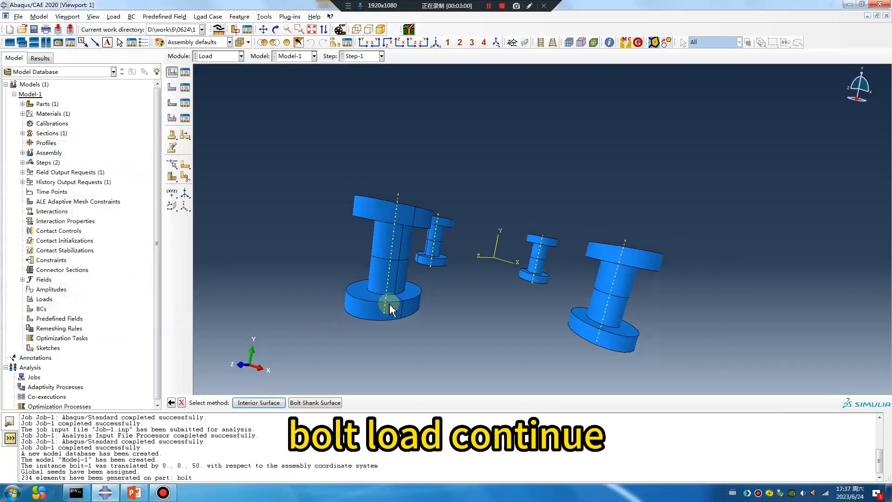
pyautogui.click(250, 406)
# - Select only the mid-shank interior surfaces of all four bolts as the load region Surf-1
pyautogui.scroll(3, 420, 342)
pyautogui.keyDown('ctrl'); pyautogui.keyDown('alt'); pyautogui.moveTo(576, 321); pyautogui.dragTo(587, 298); pyautogui.keyUp('alt'); pyautogui.keyUp('ctrl')
pyautogui.keyDown('ctrl'); pyautogui.keyDown('alt'); pyautogui.moveTo(512, 332); pyautogui.dragTo(511, 331); pyautogui.keyUp('alt'); pyautogui.keyUp('ctrl')
pyautogui.scroll(-2, 443, 307)
pyautogui.moveTo(436, 294); pyautogui.dragTo(460, 306)
pyautogui.keyDown('shift'); pyautogui.moveTo(542, 285); pyautogui.dragTo(643, 317); pyautogui.keyUp('shift')
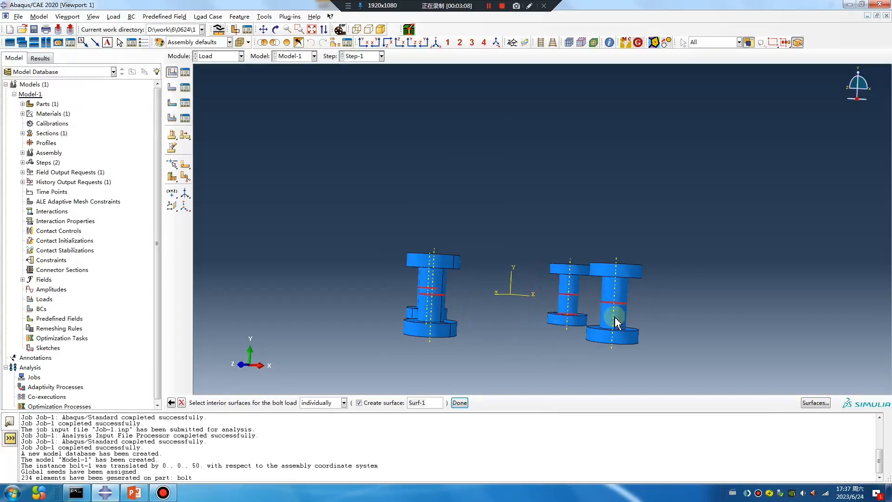
pyautogui.keyDown('ctrl'); pyautogui.moveTo(555, 308); pyautogui.dragTo(586, 324); pyautogui.keyUp('ctrl')
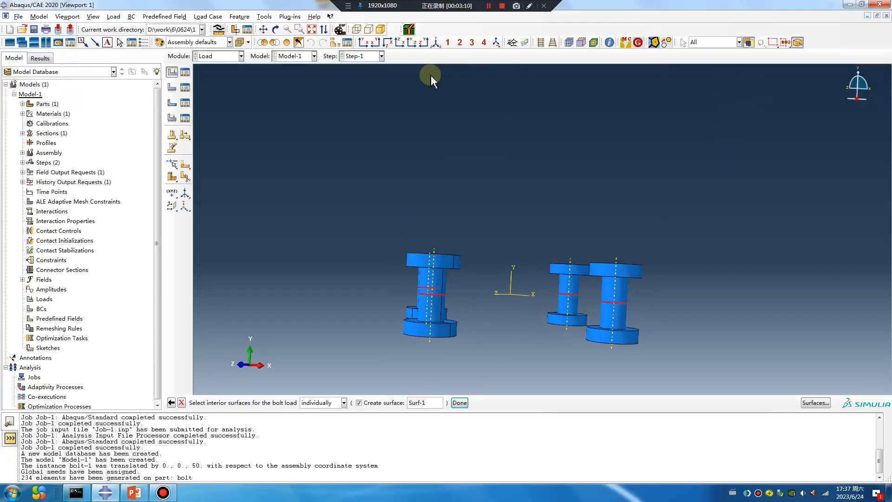
# - Accept the surfaces with their purple side and set the bolt load's force magnitude to 100, using the surface normal as bolt axis
pyautogui.click(462, 404)
pyautogui.keyDown('ctrl'); pyautogui.keyDown('alt'); pyautogui.moveTo(481, 341); pyautogui.dragTo(421, 319); pyautogui.keyUp('alt'); pyautogui.keyUp('ctrl')
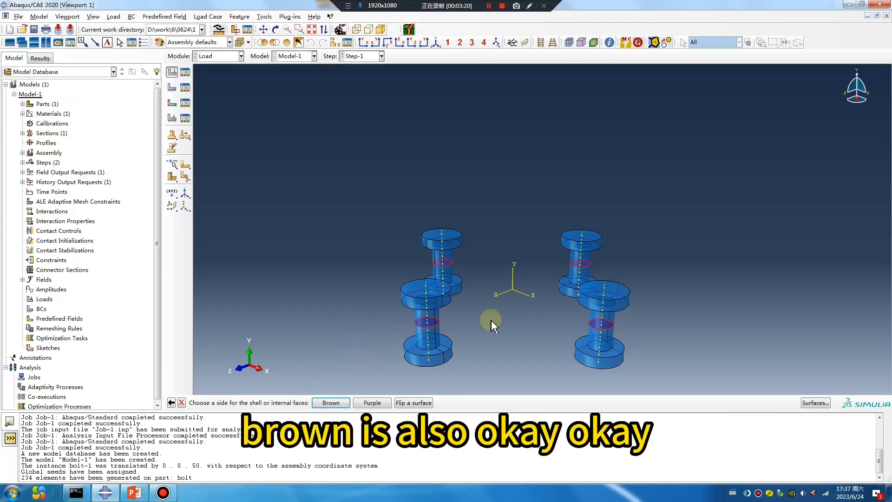
pyautogui.click(375, 403)
pyautogui.click(405, 307)
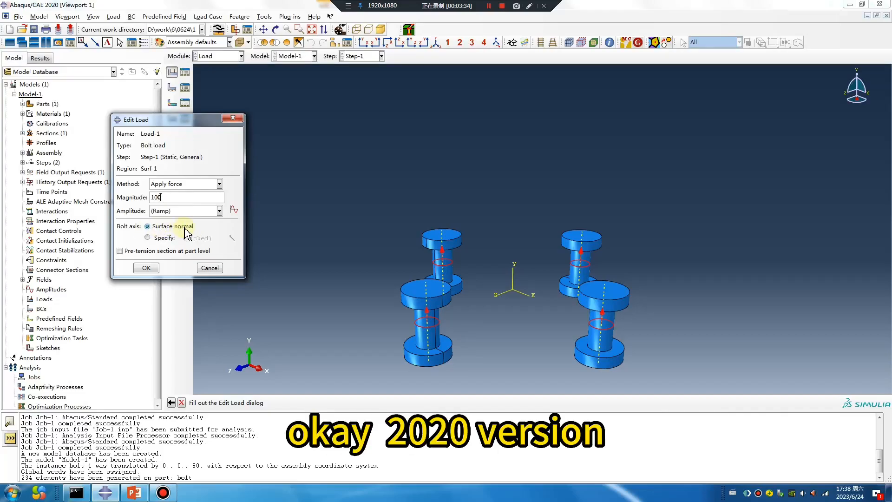
pyautogui.click(529, 5)
pyautogui.moveTo(324, 203); pyautogui.dragTo(388, 275)
pyautogui.moveTo(432, 200); pyautogui.dragTo(443, 232)
pyautogui.moveTo(483, 203); pyautogui.dragTo(541, 244)
pyautogui.moveTo(593, 194); pyautogui.dragTo(576, 244)
pyautogui.moveTo(218, 231)
pyautogui.mouseDown()
pyautogui.moveTo(129, 224)
pyautogui.moveTo(215, 220)
pyautogui.mouseUp()
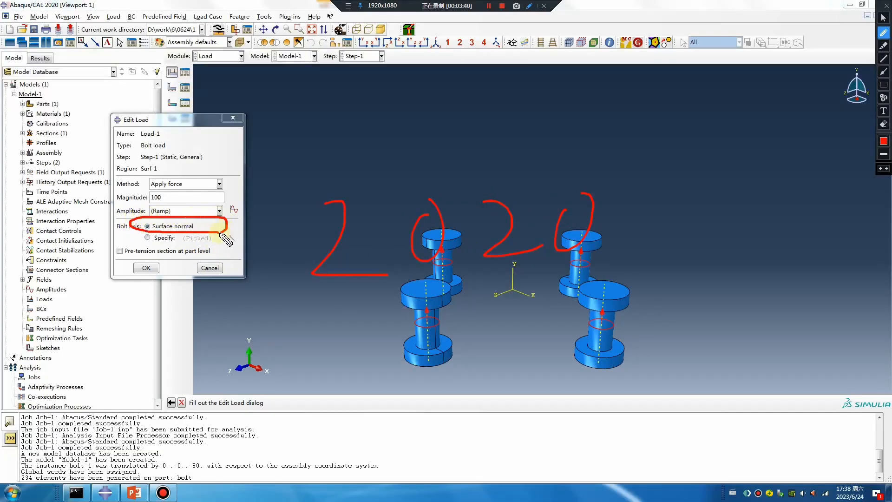
pyautogui.press('Escape')
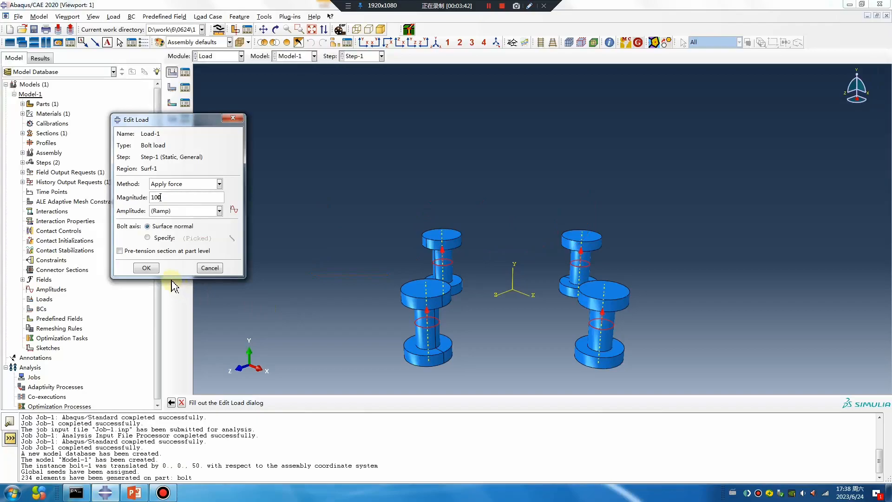
# - Accept the bolt load definition for the four bolts
pyautogui.click(147, 268)
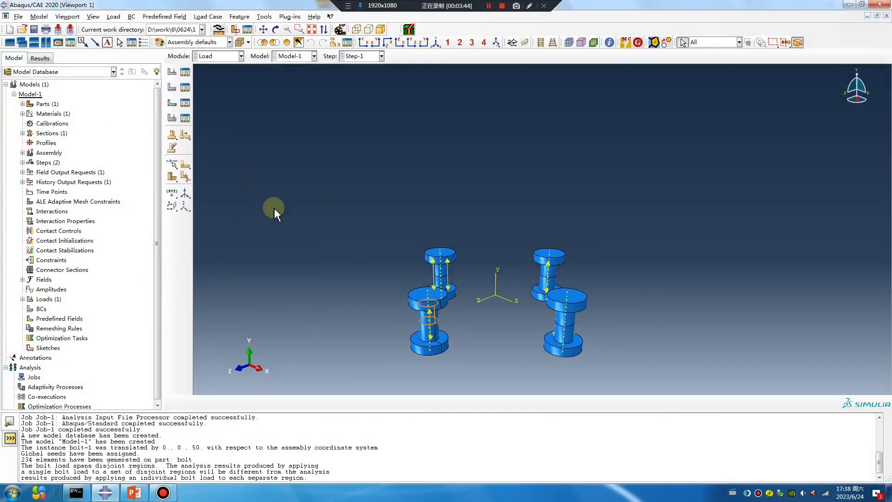
# - Start the Symmetry/Antisymmetry/Encastre boundary condition BC-1 in Step-1 and select the bolts' top end faces
pyautogui.click(171, 87)
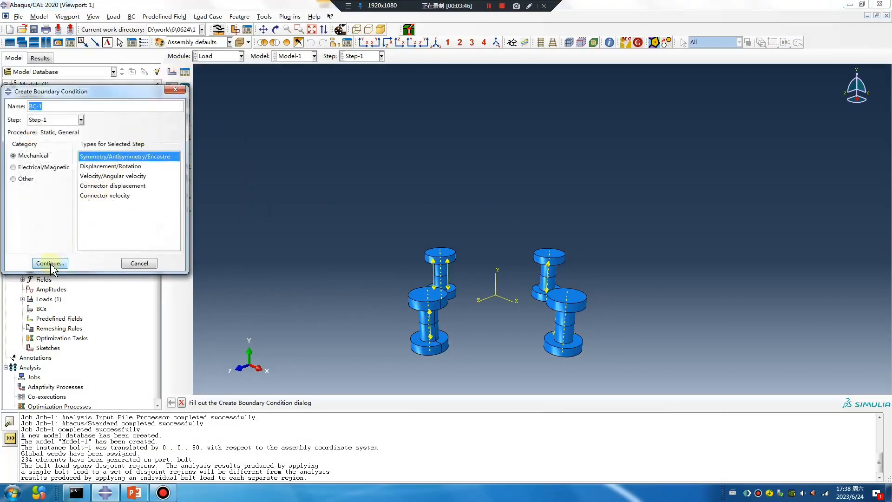
pyautogui.click(51, 264)
pyautogui.scroll(-1, 468, 293)
pyautogui.keyDown('shift'); pyautogui.click(437, 242); pyautogui.keyUp('shift')
pyautogui.keyDown('shift'); pyautogui.click(572, 244); pyautogui.keyUp('shift')
pyautogui.keyDown('shift'); pyautogui.click(599, 298); pyautogui.keyUp('shift')
# - Add the bottom end faces of all four bolts to the boundary condition region and finish fixing them
pyautogui.keyDown('ctrl'); pyautogui.keyDown('alt'); pyautogui.moveTo(565, 312); pyautogui.dragTo(521, 273); pyautogui.keyUp('alt'); pyautogui.keyUp('ctrl')
pyautogui.keyDown('shift'); pyautogui.click(589, 342); pyautogui.keyUp('shift')
pyautogui.keyDown('shift'); pyautogui.click(607, 263); pyautogui.keyUp('shift')
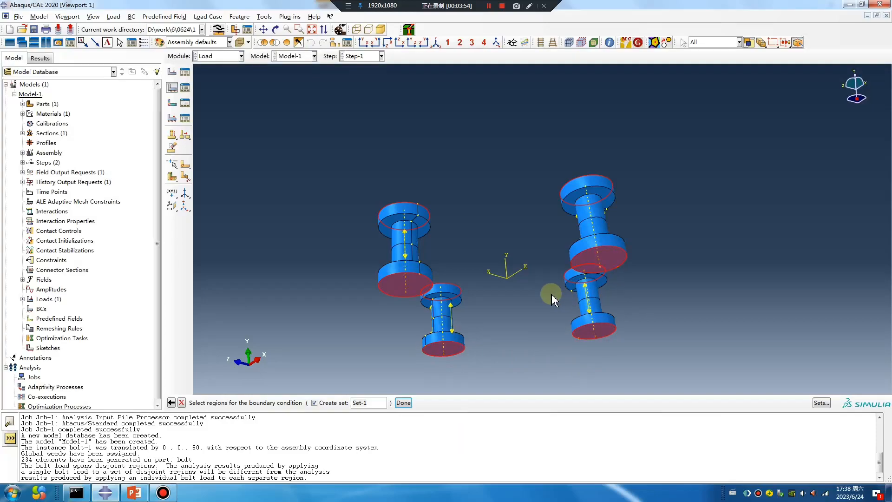
pyautogui.moveTo(523, 292)
pyautogui.keyDown('ctrl'); pyautogui.keyDown('alt'); pyautogui.mouseDown()
pyautogui.moveTo(556, 288)
pyautogui.moveTo(520, 309)
pyautogui.mouseUp(); pyautogui.keyUp('alt'); pyautogui.keyUp('ctrl')
pyautogui.middleClick(520, 309)
pyautogui.click(46, 320)
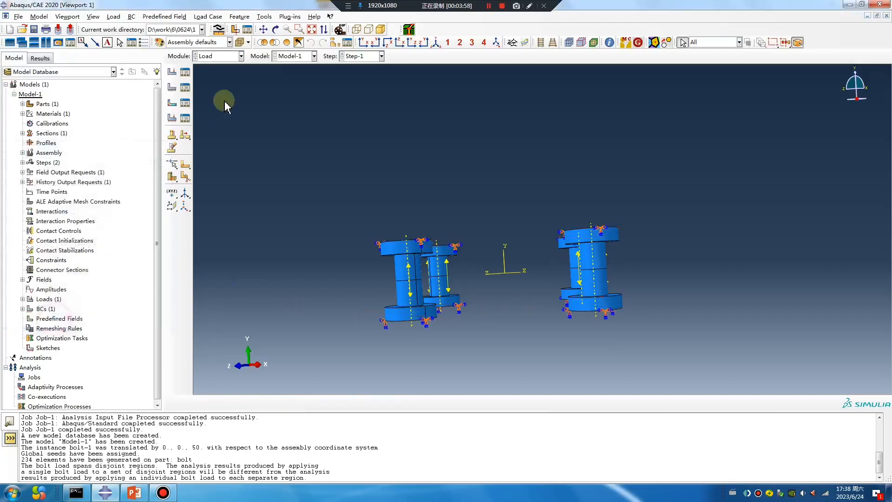
# - Create the analysis job Job-2 for Model-1 with multiple processors enabled, using 20 processors
pyautogui.click(213, 57)
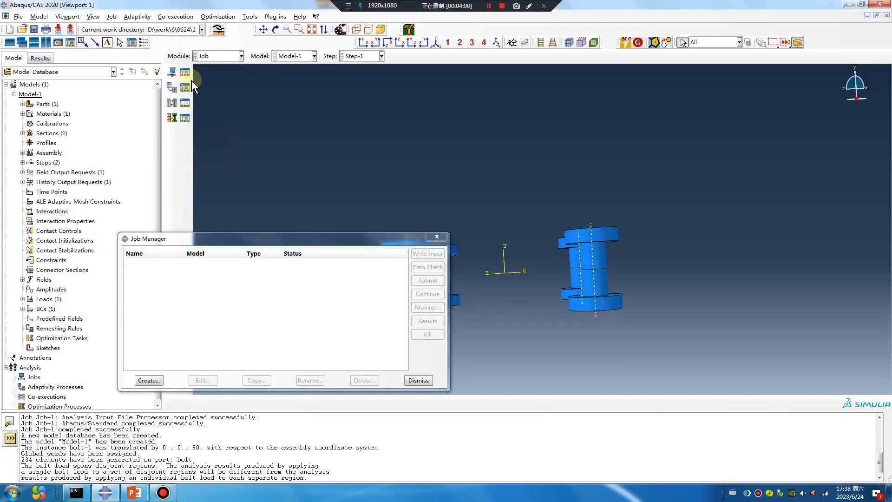
pyautogui.click(149, 381)
pyautogui.click(531, 298)
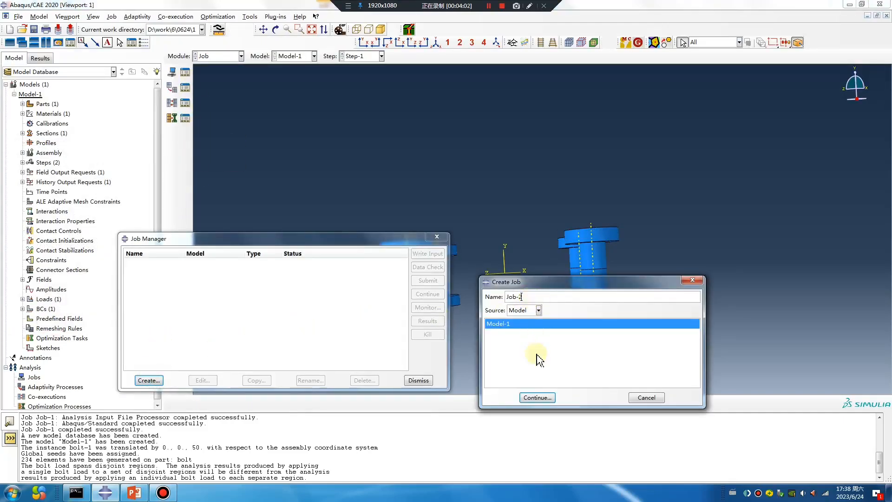
pyautogui.click(538, 398)
pyautogui.click(376, 208)
pyautogui.click(264, 222)
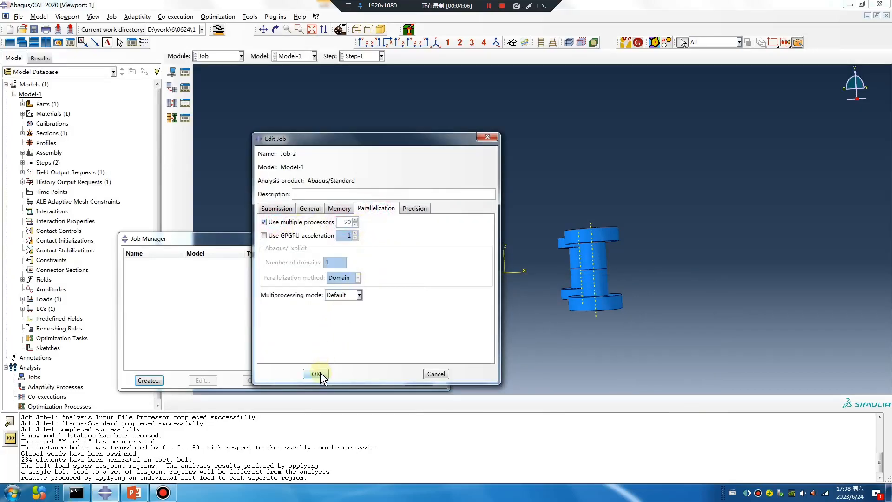
pyautogui.click(316, 374)
# - Submit Job-2 despite the disjoint-region warning and examine the Mises stress contours on all four bolts
pyautogui.click(423, 281)
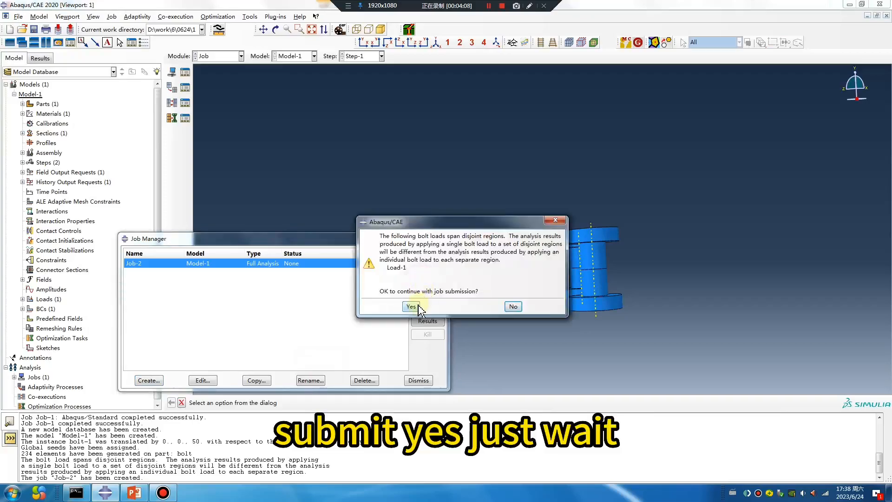
pyautogui.click(410, 306)
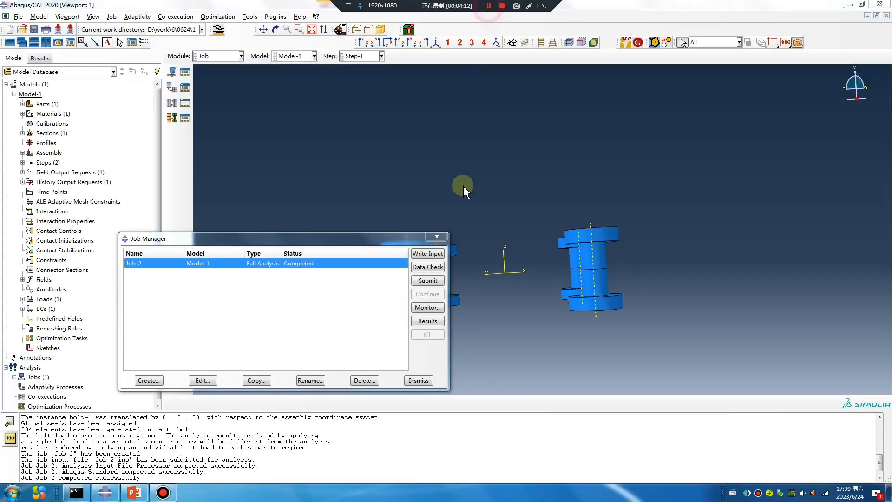
pyautogui.click(427, 321)
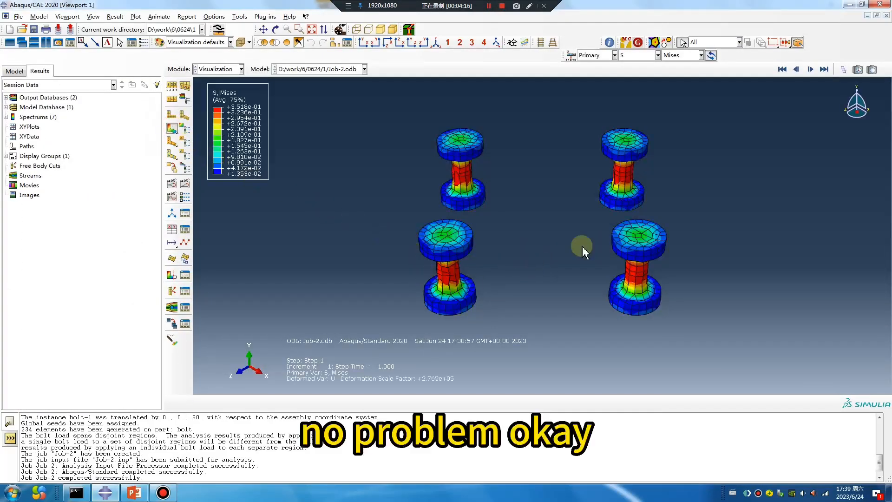
pyautogui.scroll(-3, 509, 292)
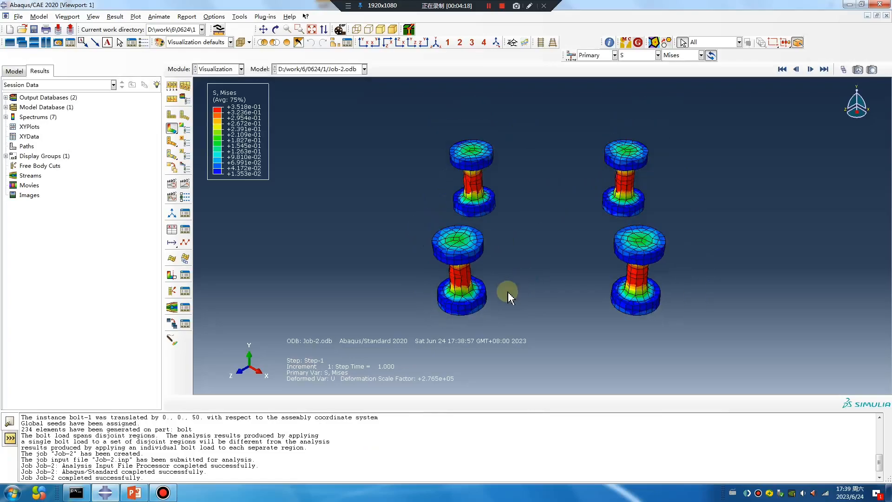
pyautogui.keyDown('ctrl'); pyautogui.keyDown('alt'); pyautogui.moveTo(586, 286); pyautogui.dragTo(530, 203); pyautogui.keyUp('alt'); pyautogui.keyUp('ctrl')
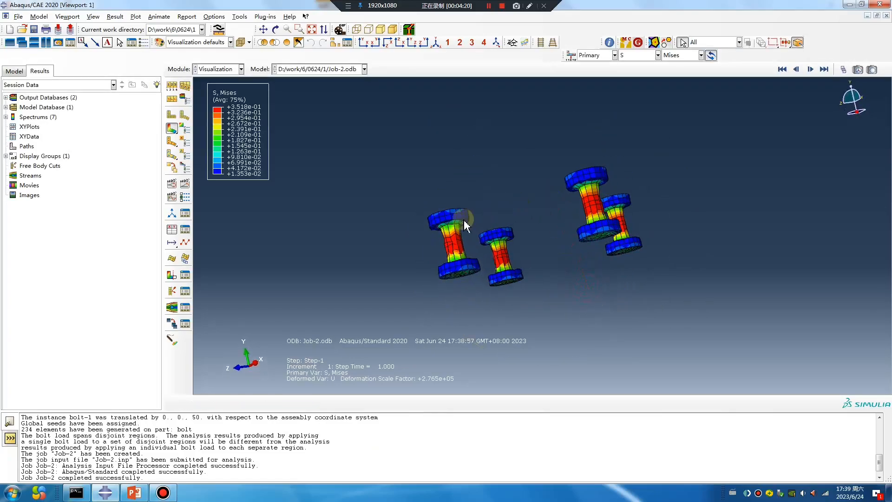
# - Switch to the PowerPoint presentation and review the contact and AD Time slides, highlighting the words "record a video"
pyautogui.click(135, 493)
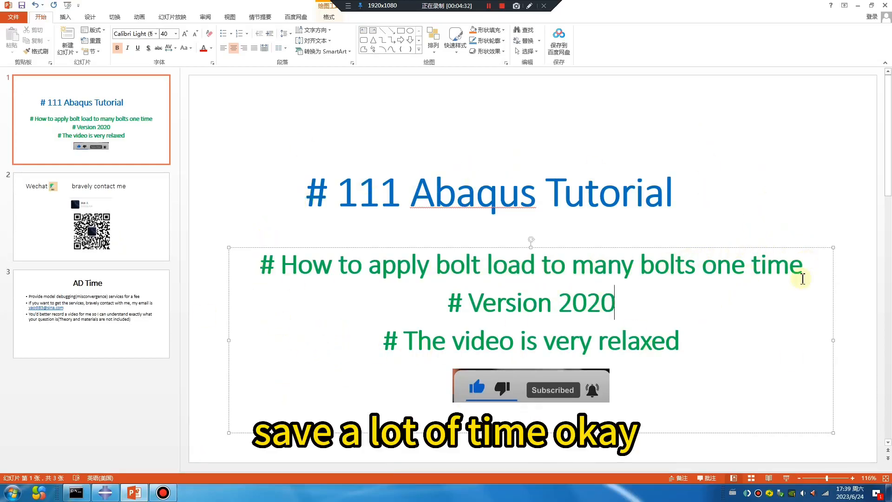
pyautogui.click(95, 231)
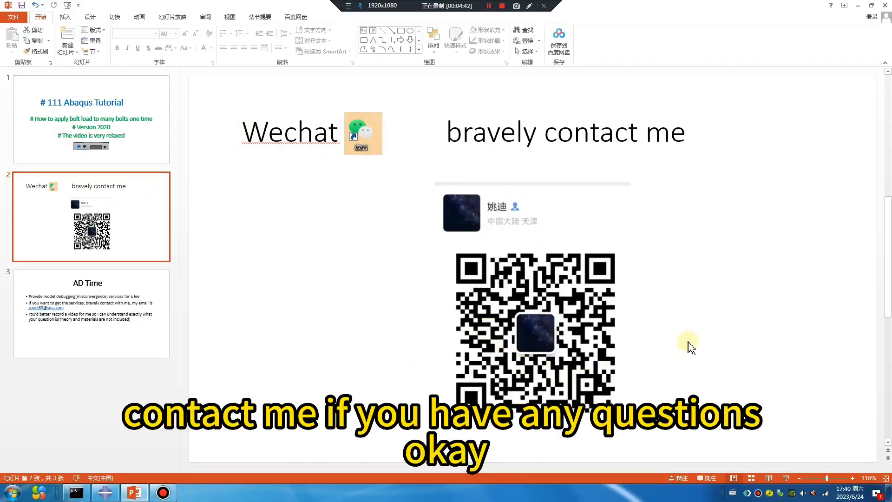
pyautogui.click(151, 325)
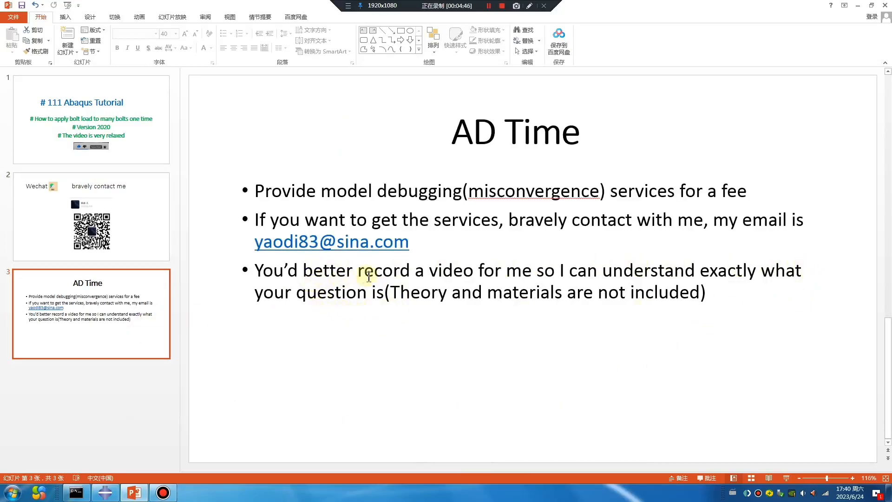
pyautogui.moveTo(360, 271); pyautogui.dragTo(467, 272)
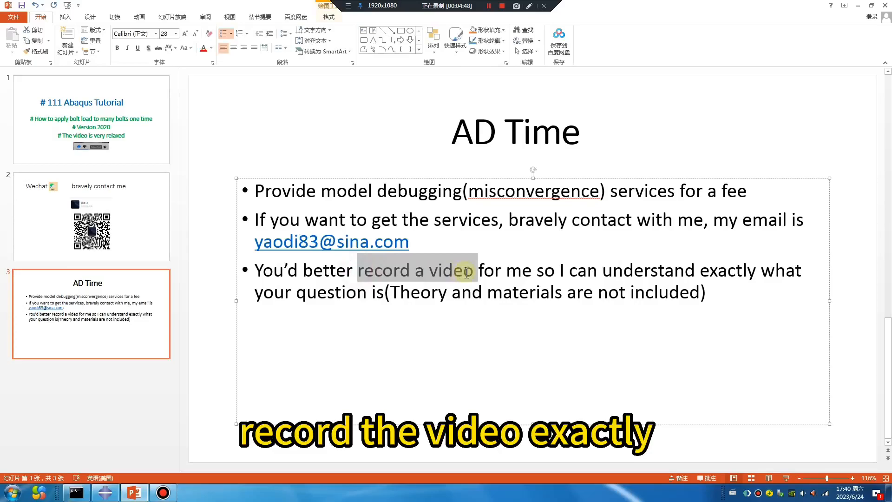